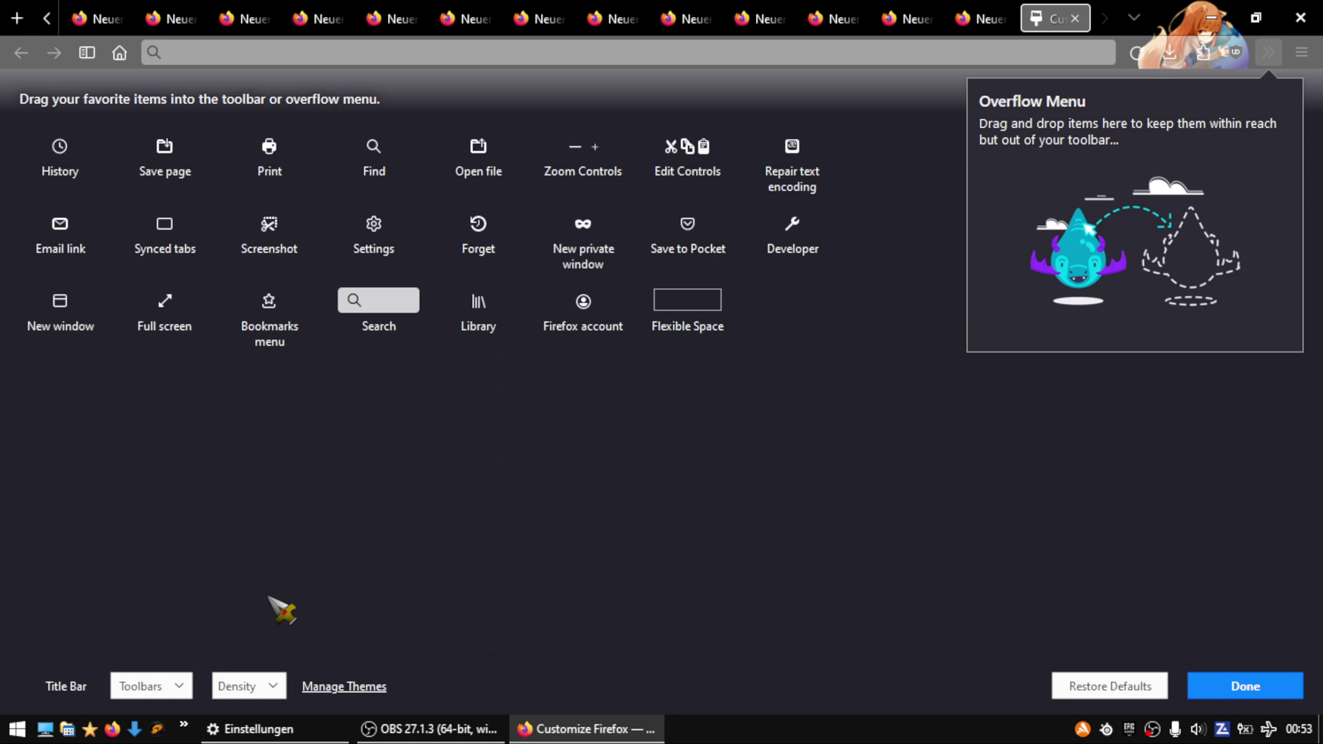
Step: Pick Compact from the toolbar Density list in Customize Firefox, then close the list
click(262, 690)
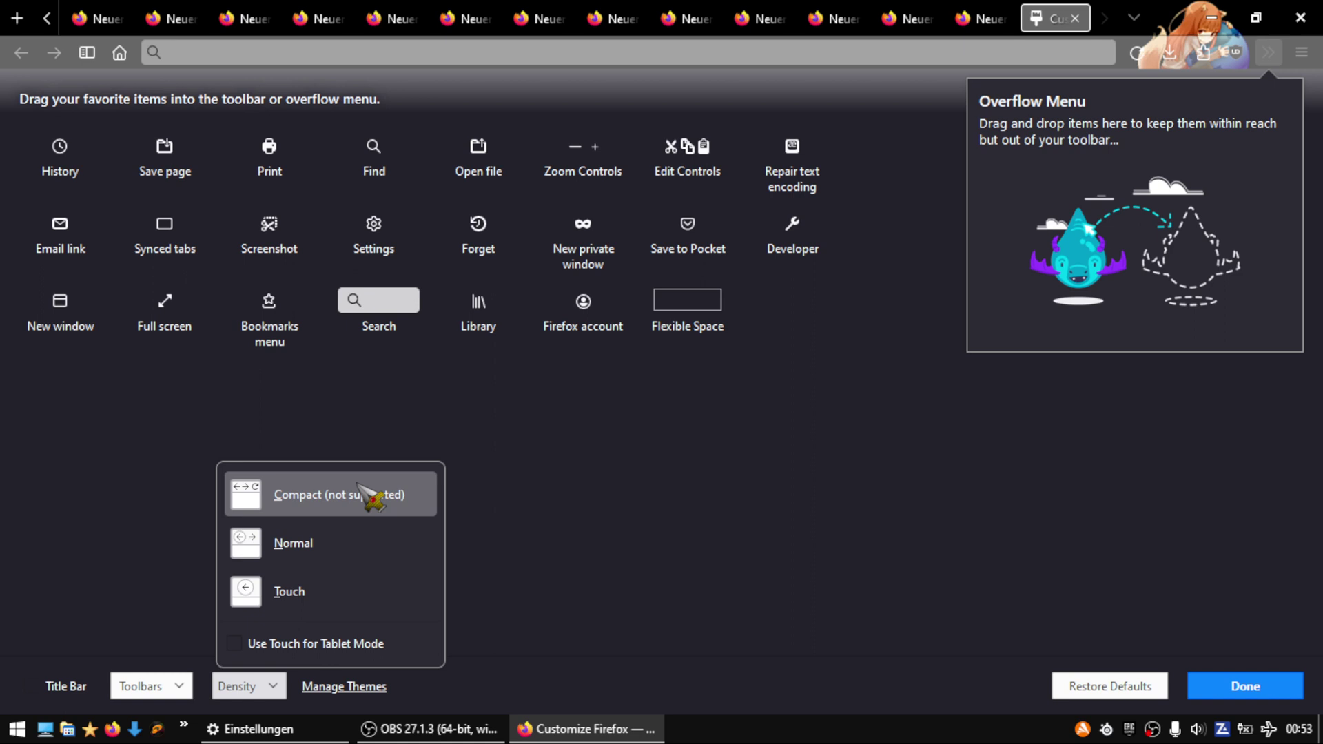
click(1145, 525)
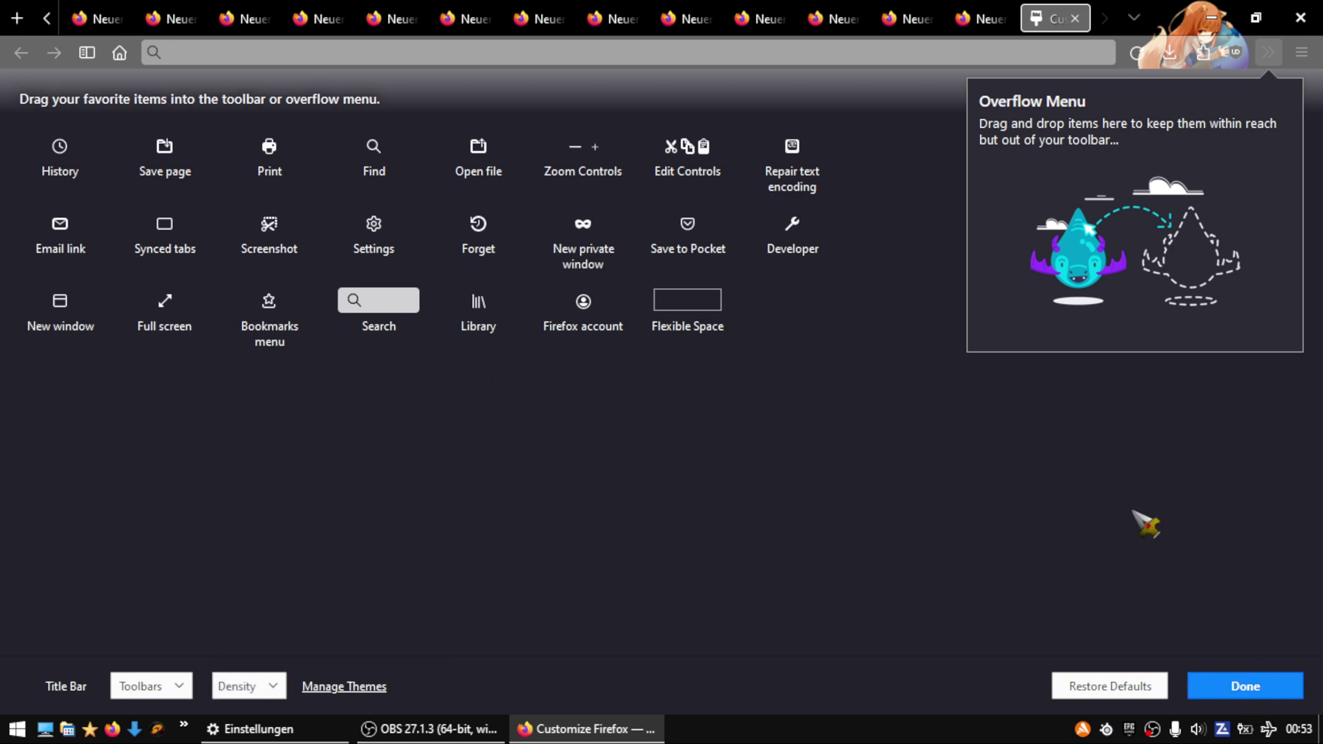
Step: Exit Customize mode and scroll the overflowing tab strip left once, then right four times
click(1261, 684)
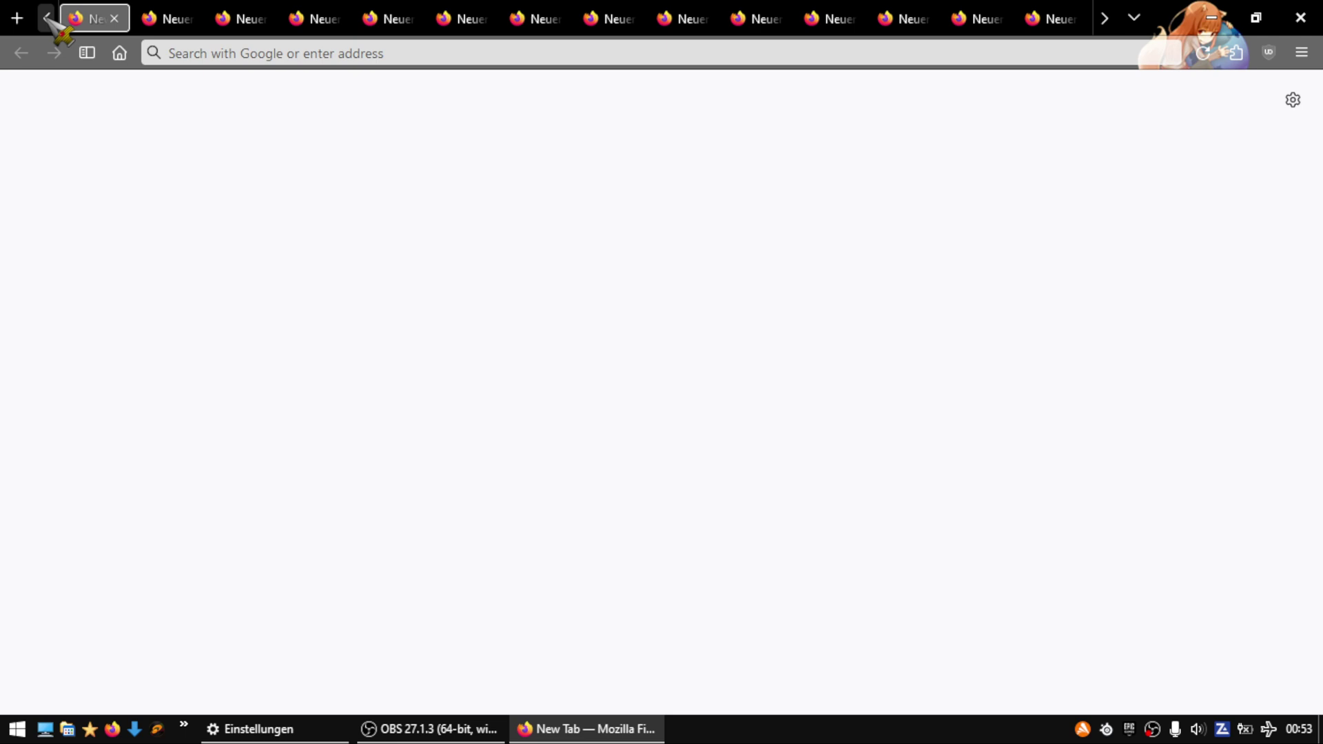
click(47, 17)
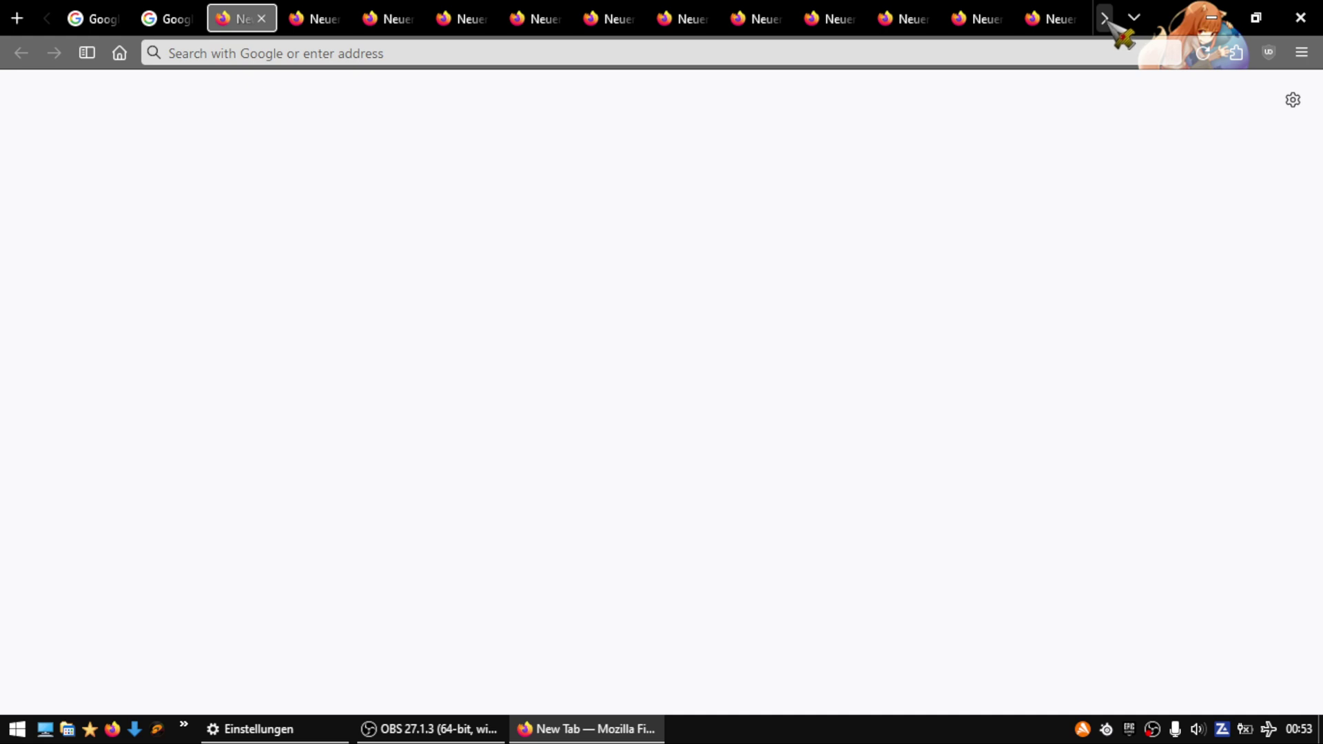
click(1105, 19)
click(1105, 19)
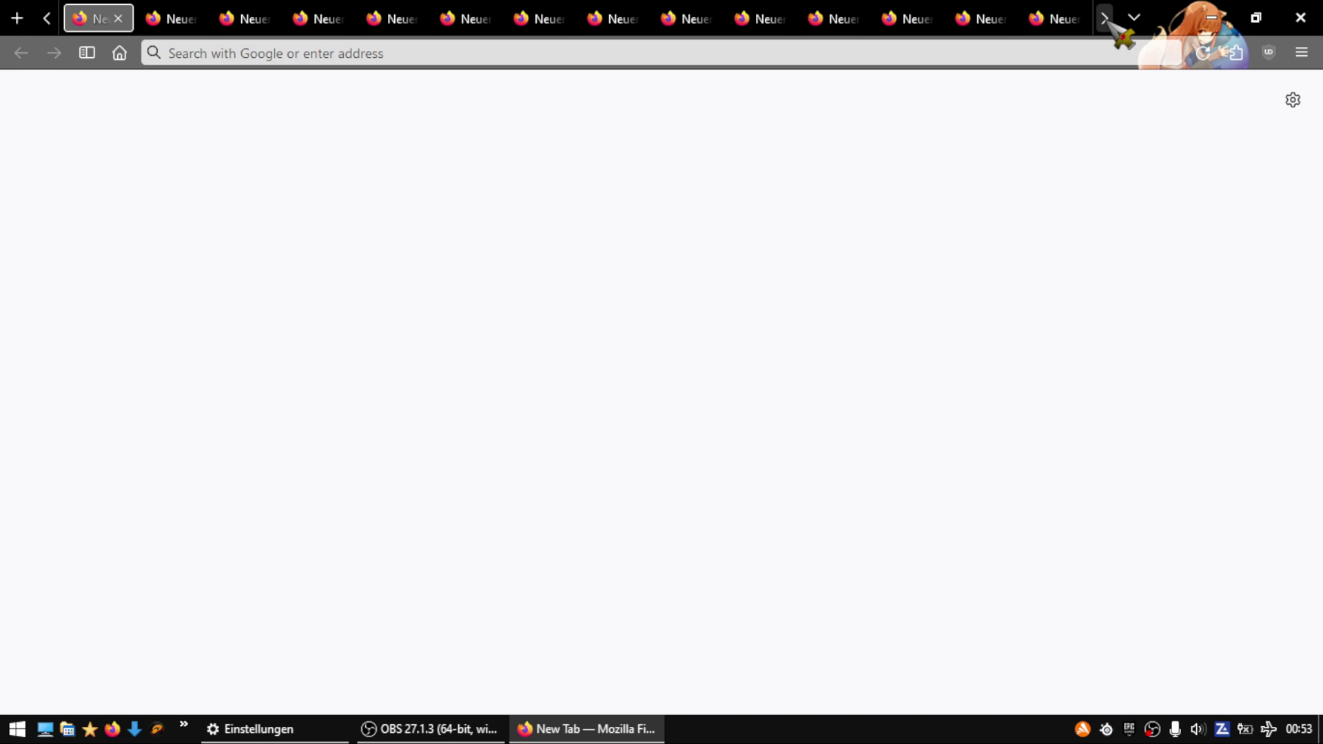
click(1106, 19)
click(1106, 19)
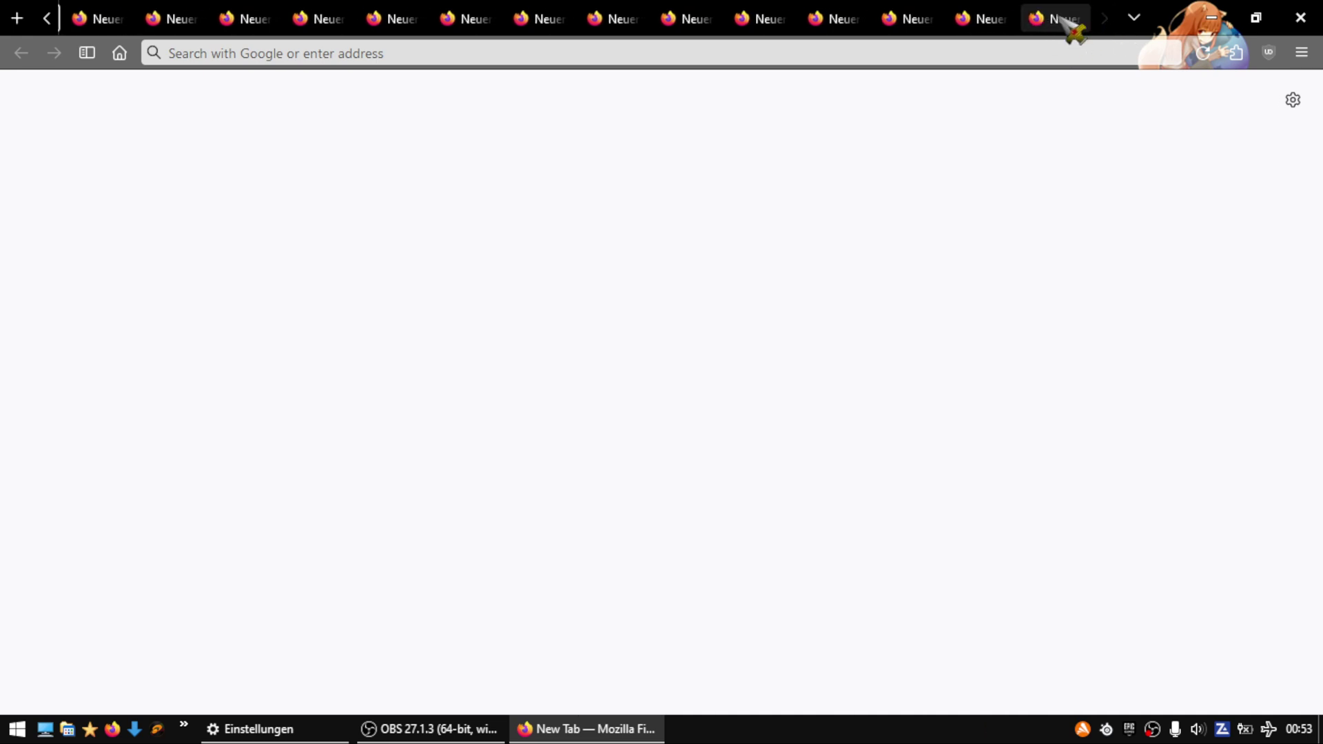
Step: Scroll the tab strip back left to bring the first tabs into view
click(49, 20)
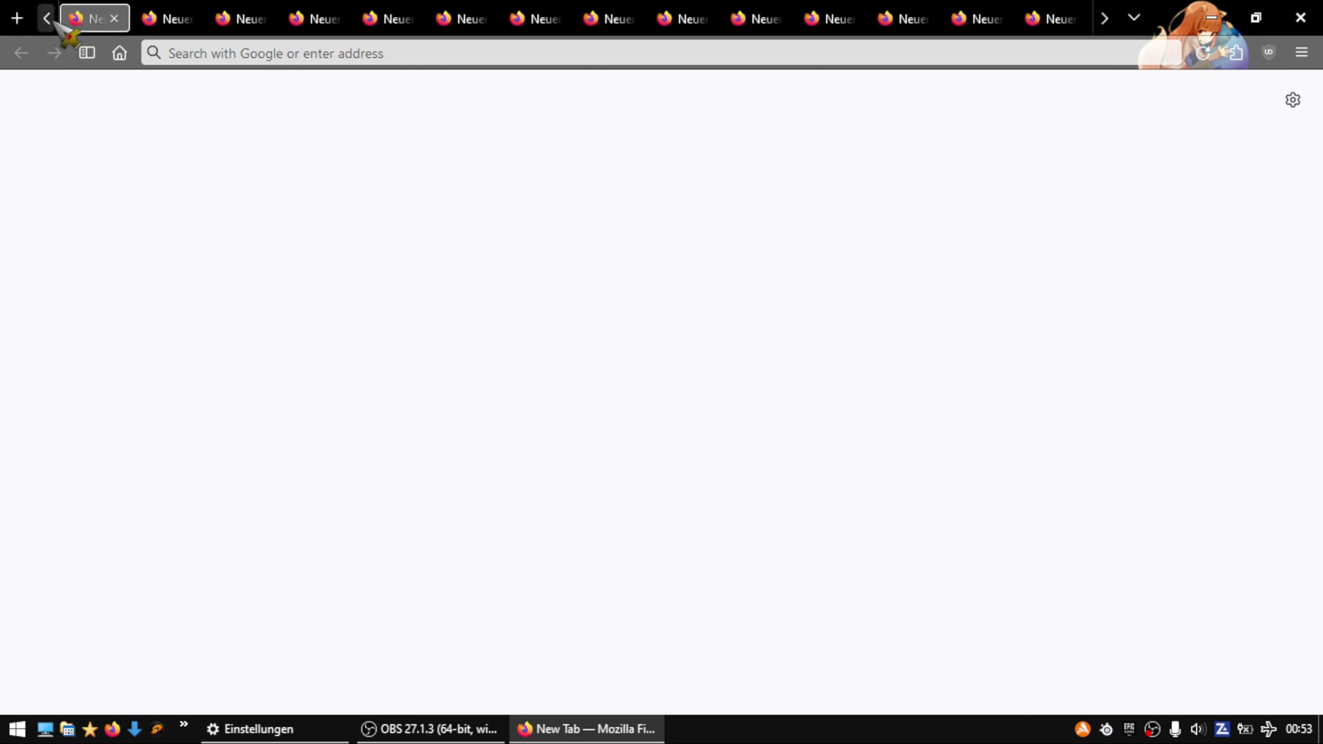
click(49, 21)
click(48, 20)
click(49, 21)
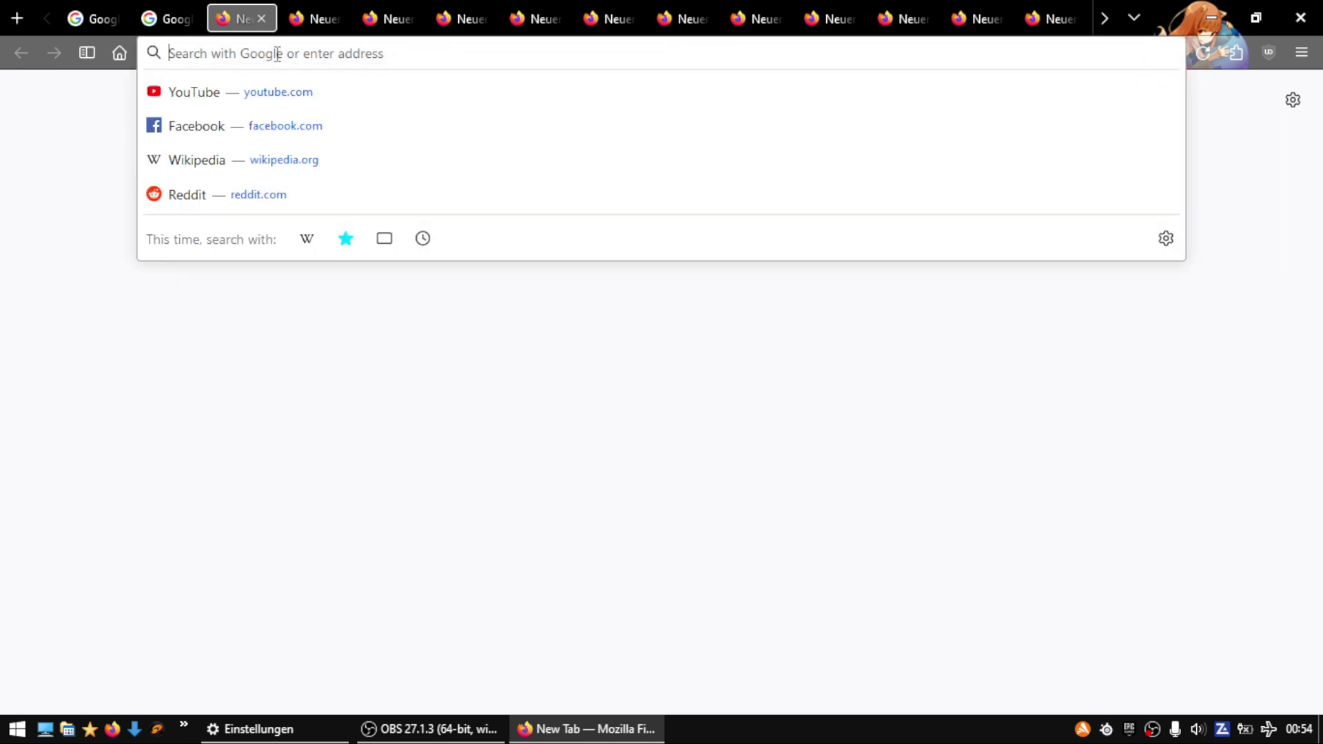
Step: Go to about:config and accept the risk warning to reach the preferences list
text(about:config)
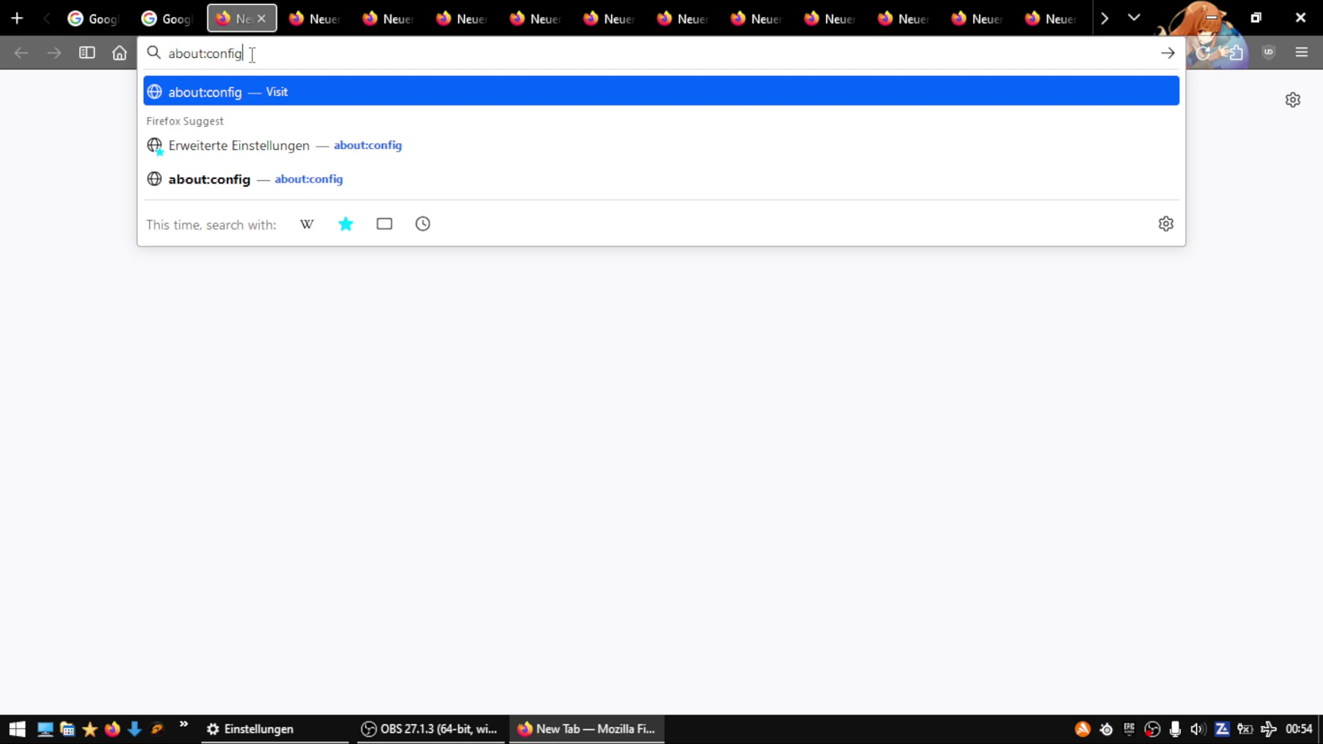
key(Return)
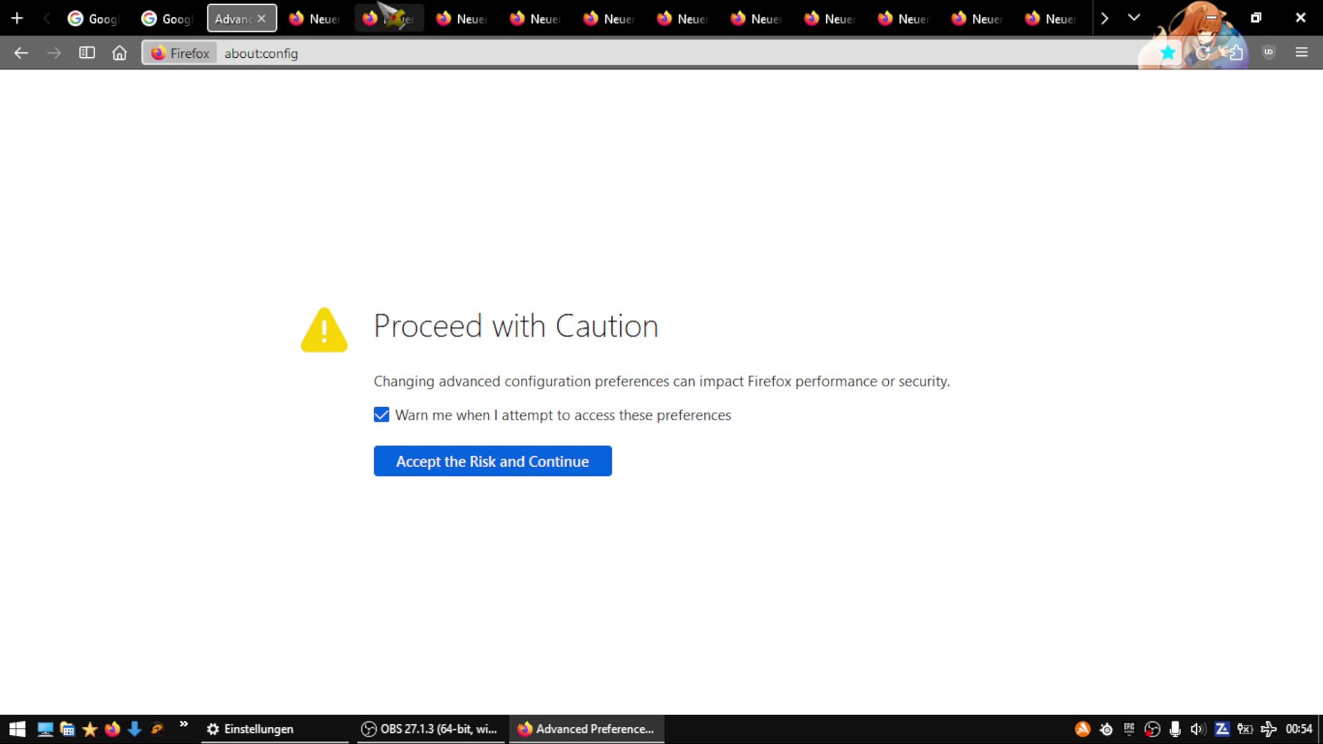
click(545, 463)
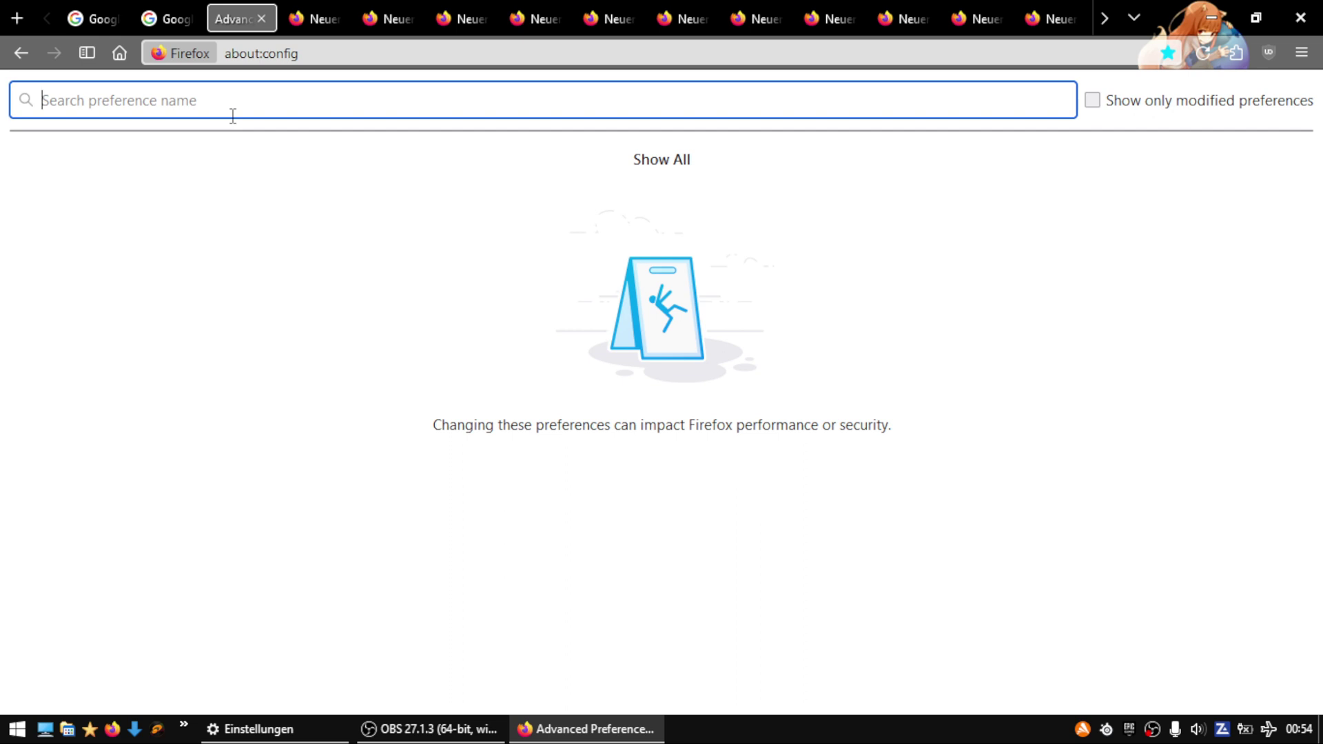
Step: Search the advanced preferences for browser.tabs.tab
text(b)
key(BackSpace)
text(b)
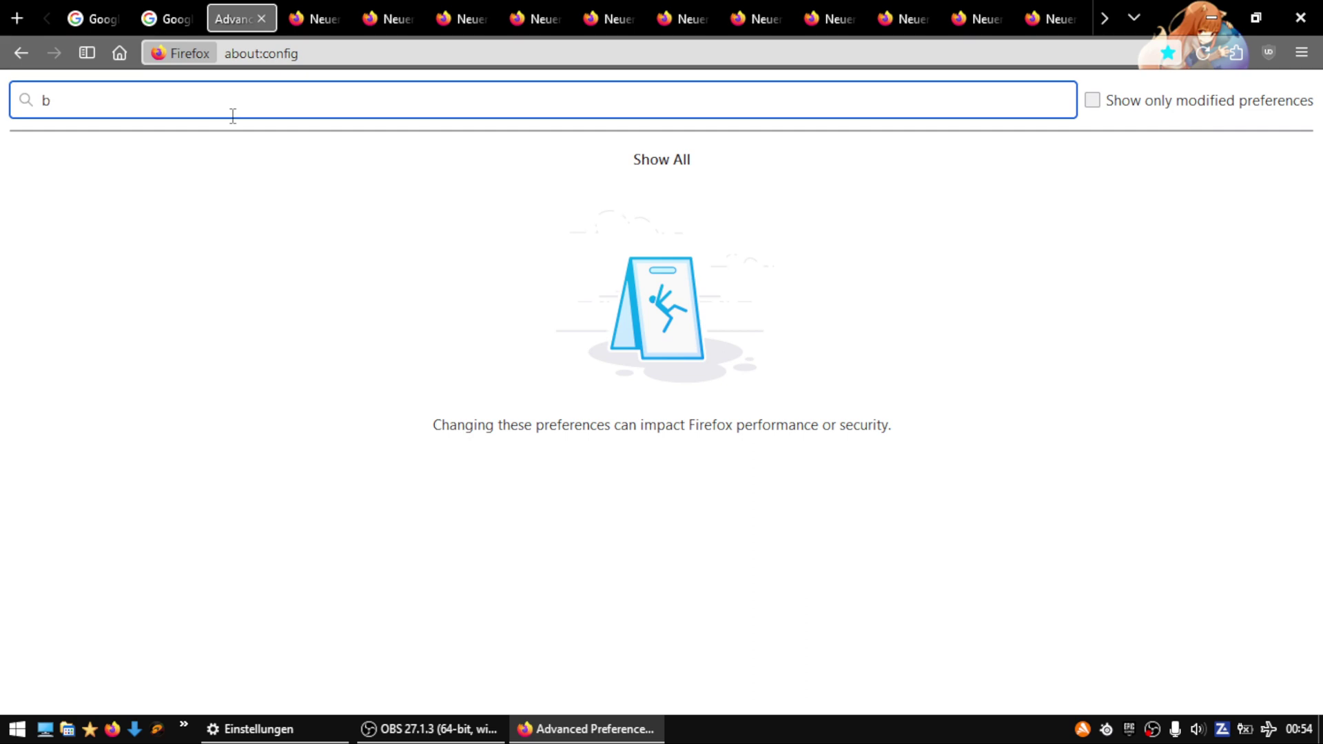
text(rowser)
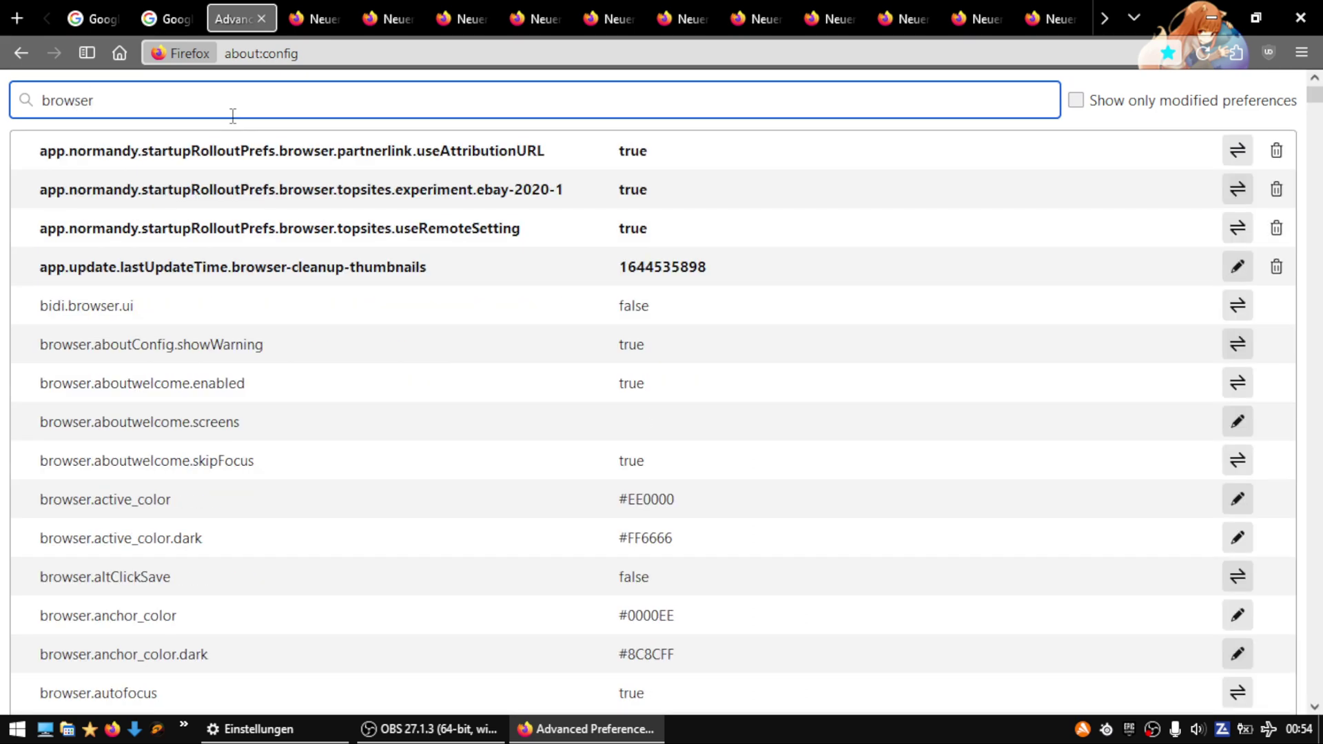
text(.tabs)
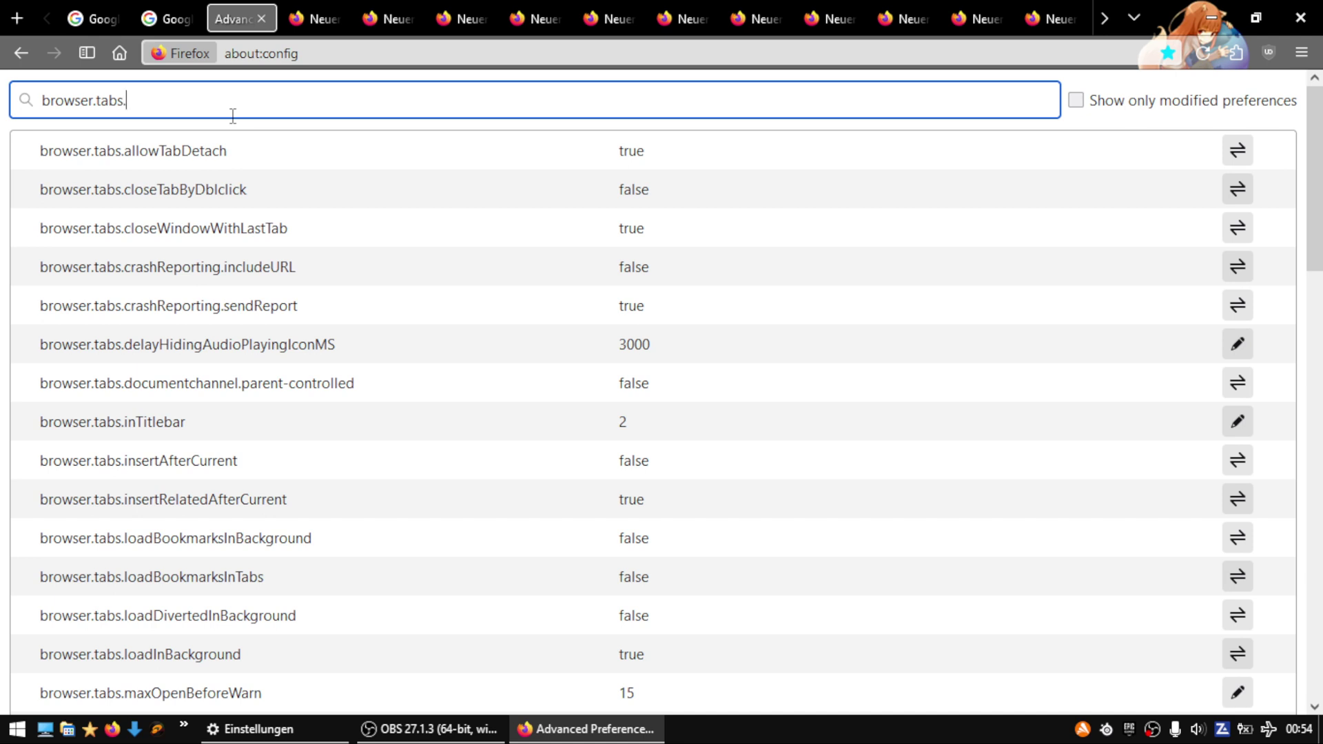
text(.tab)
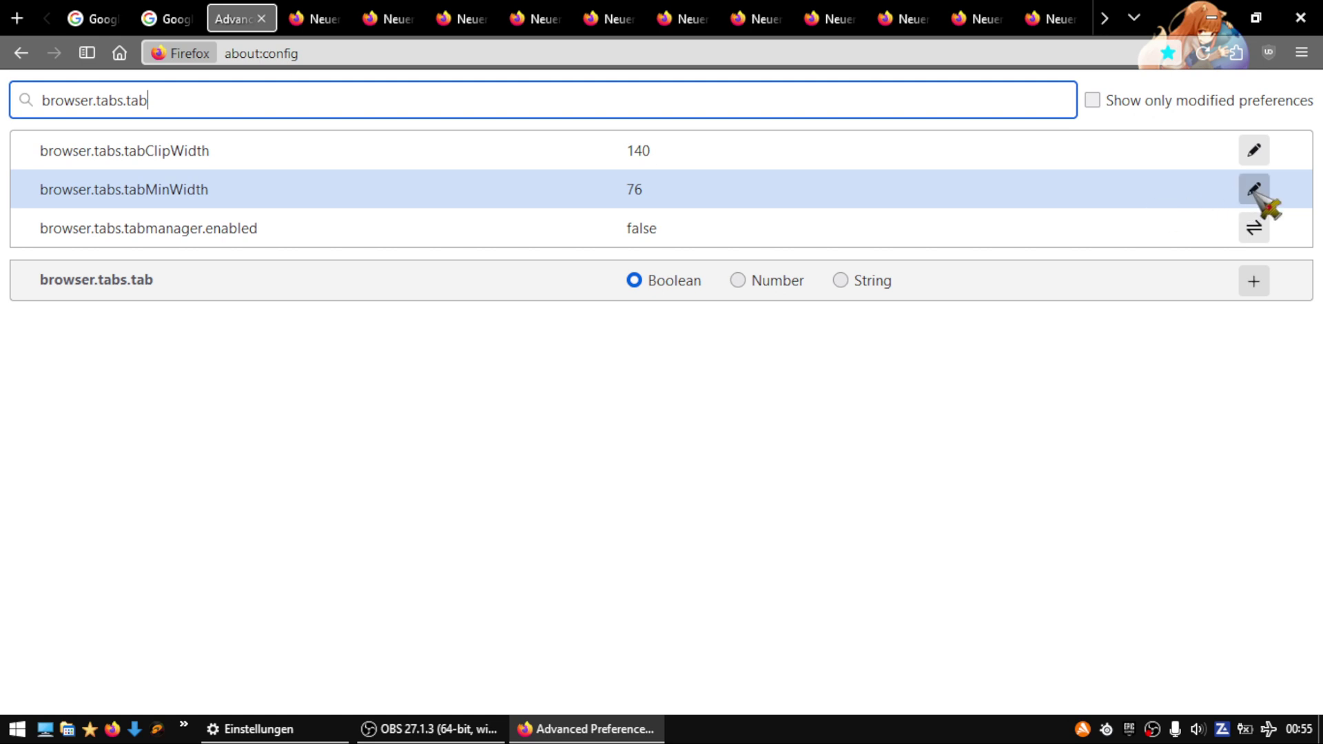
Step: Change browser.tabs.tabMinWidth from 76 to 50, save it, and close Firefox
click(1253, 191)
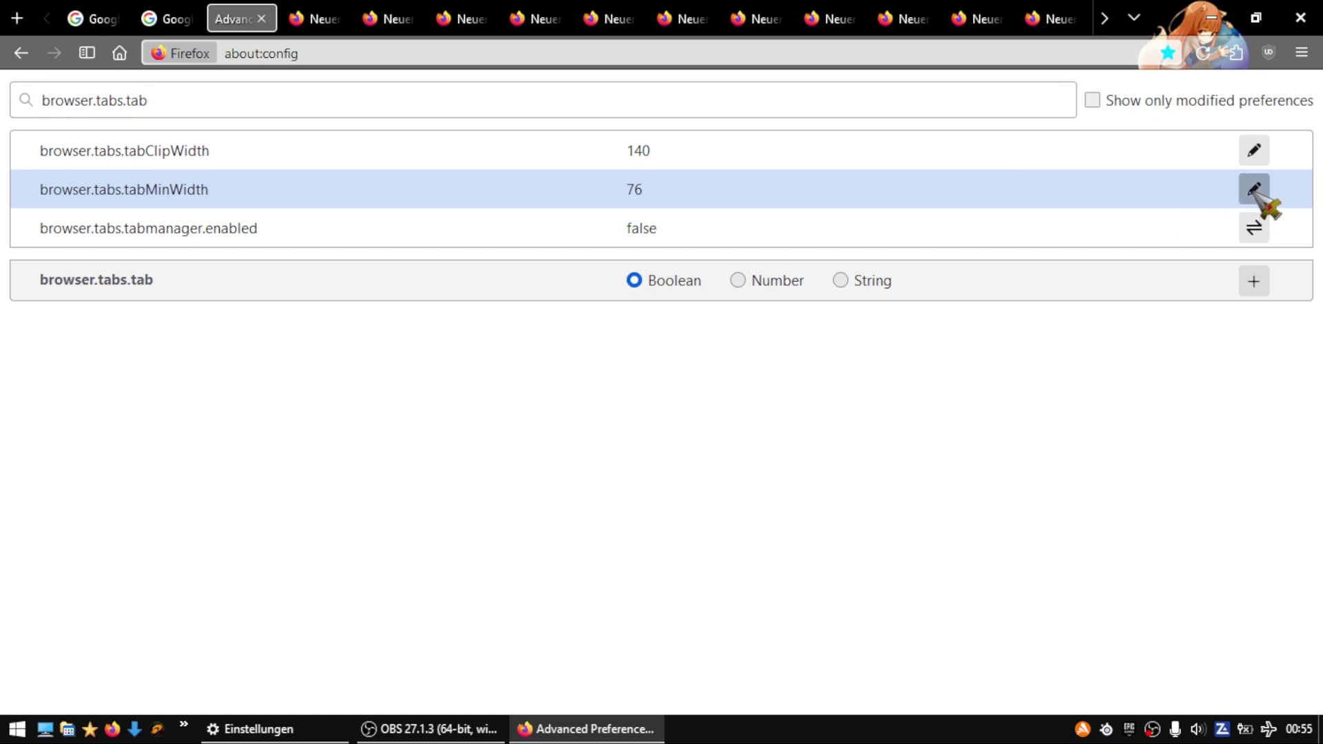
click(1254, 190)
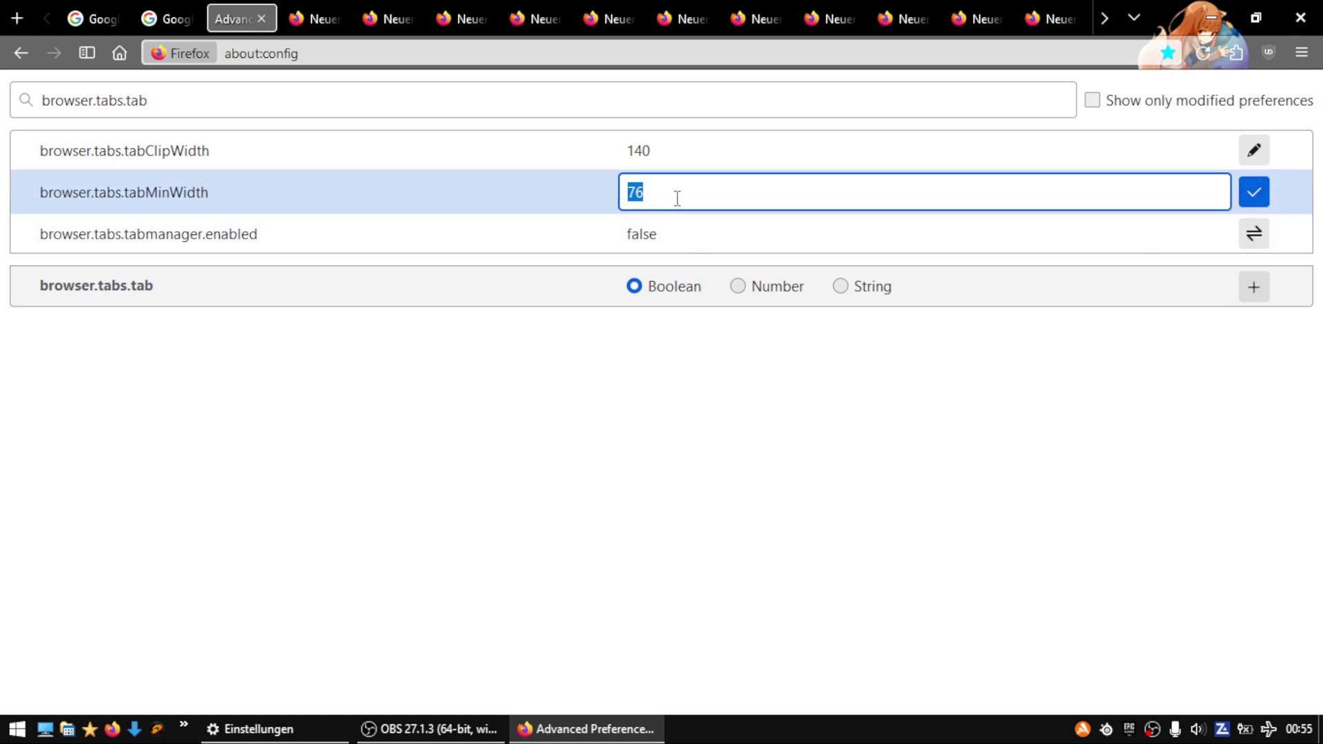
text(50)
click(1254, 193)
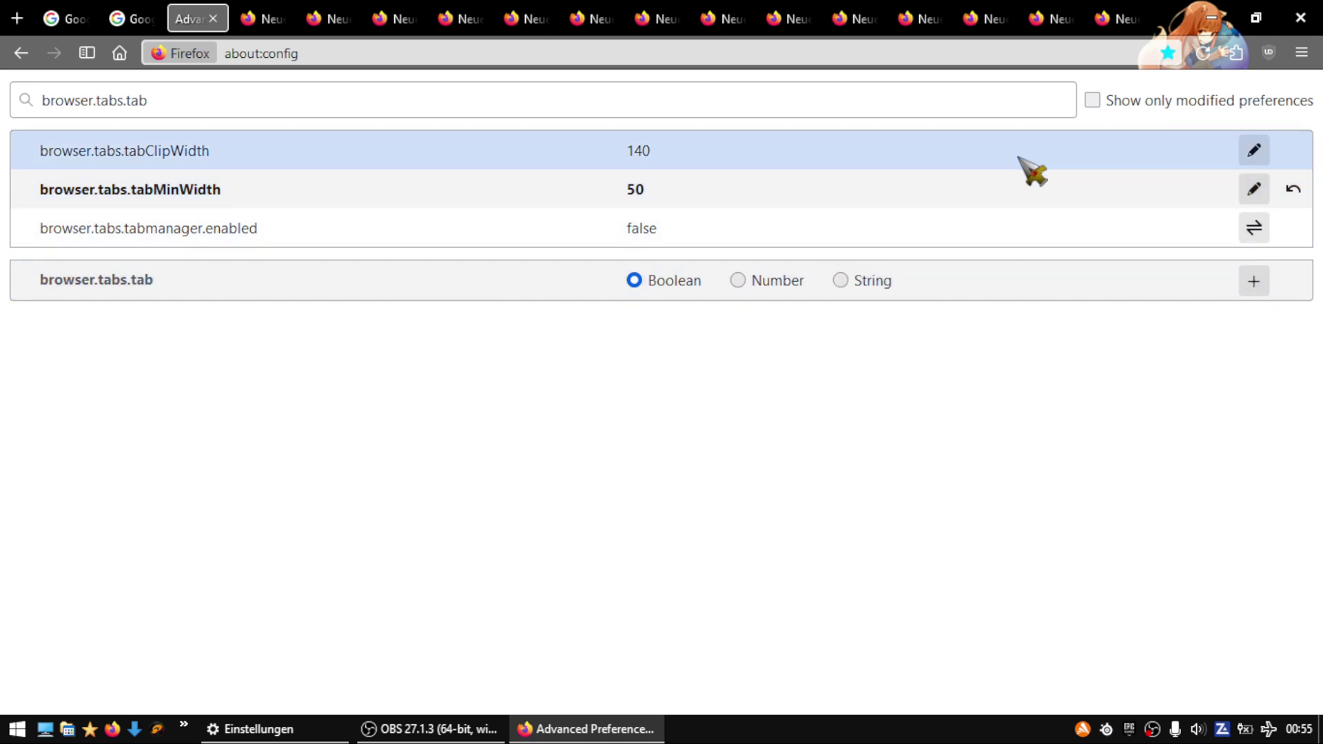
click(1301, 18)
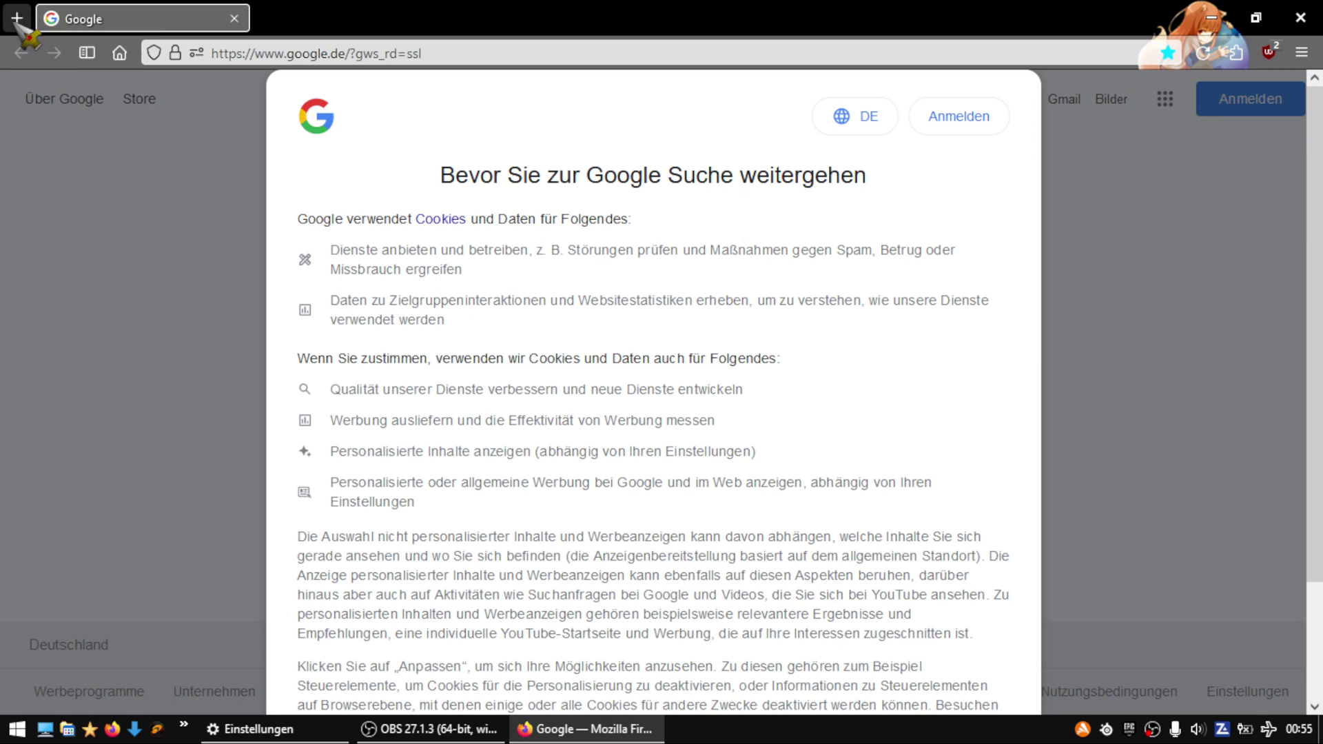
Step: Open about eighteen new tabs to test how many fit in the strip
click(18, 18)
click(18, 18)
click(17, 20)
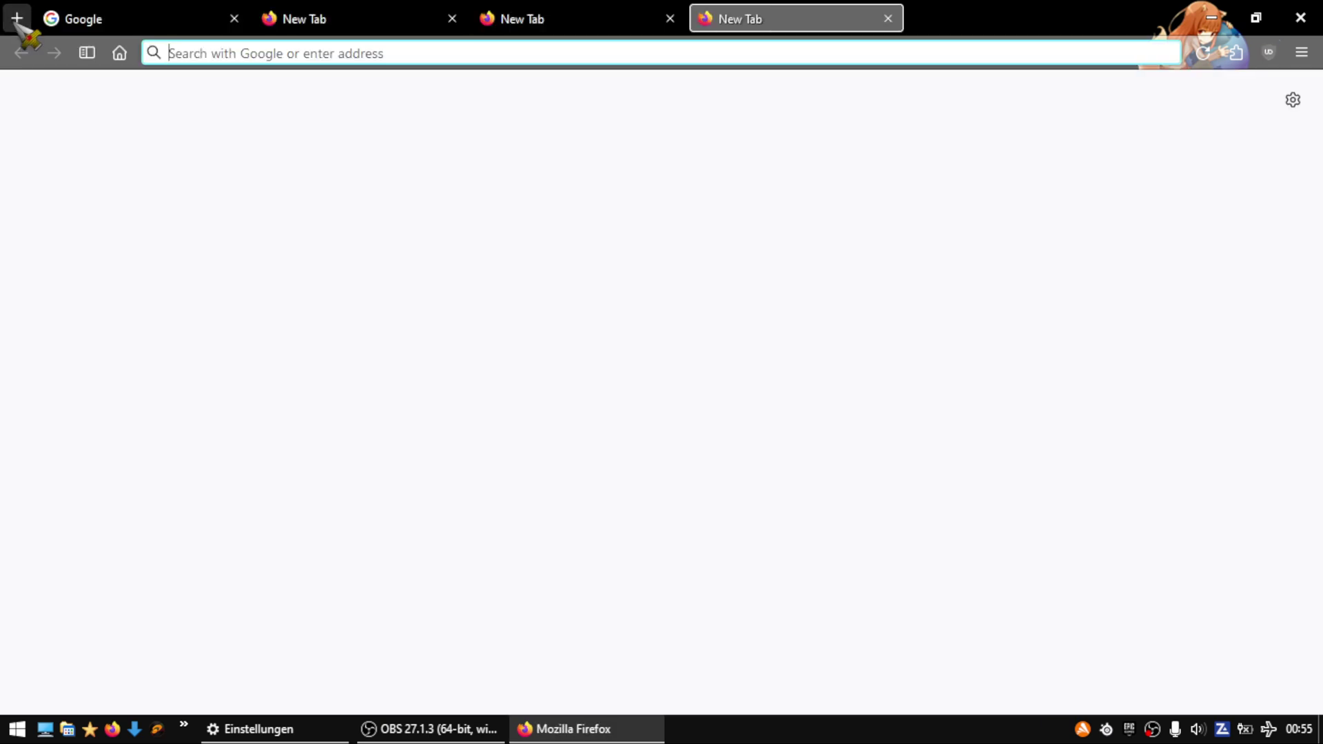
click(16, 19)
click(17, 18)
click(16, 18)
click(17, 19)
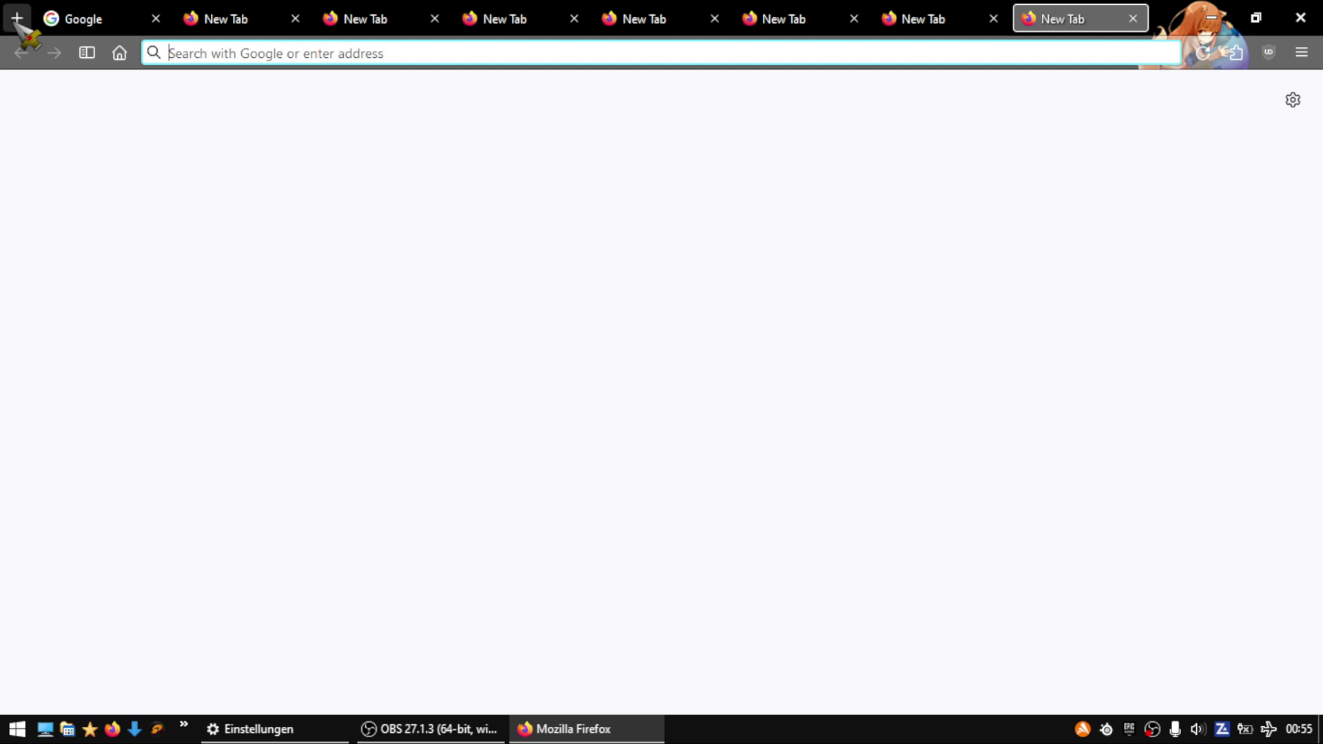
click(16, 20)
click(17, 18)
click(17, 19)
click(17, 19)
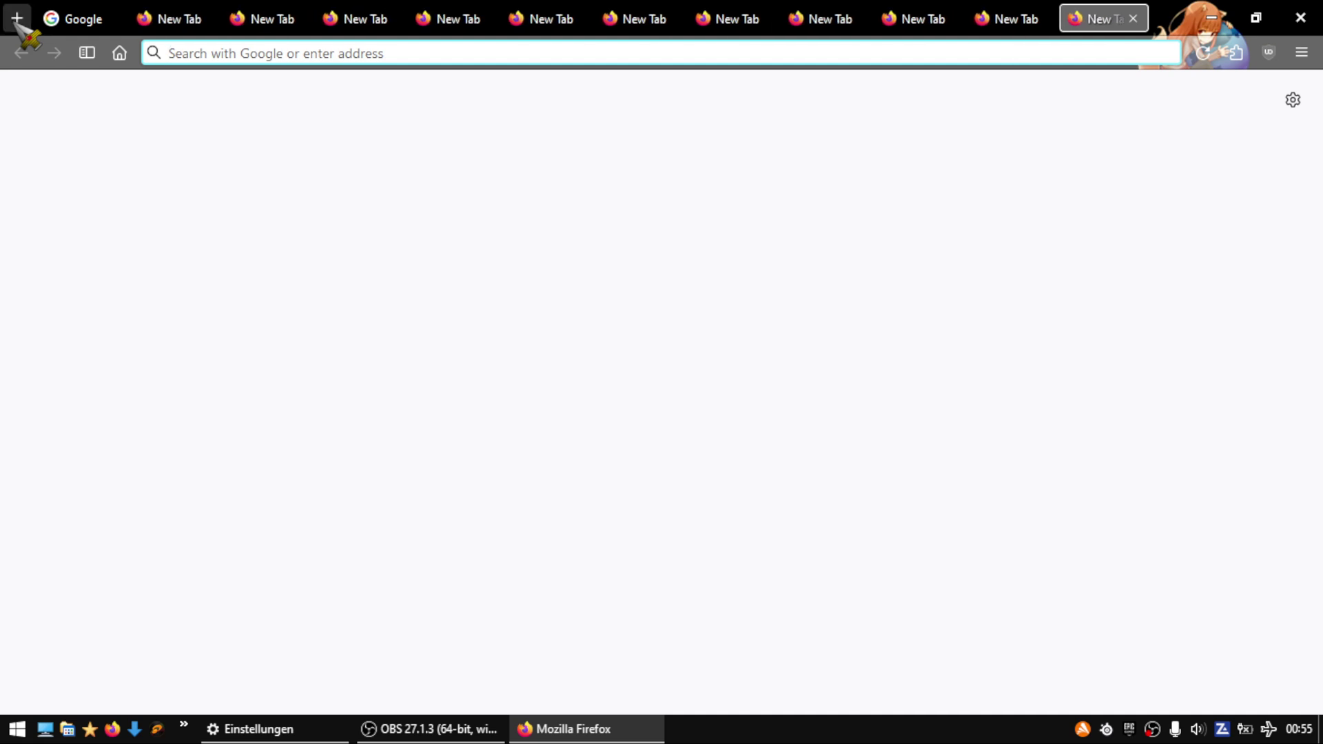
click(17, 19)
click(16, 19)
click(16, 19)
click(18, 18)
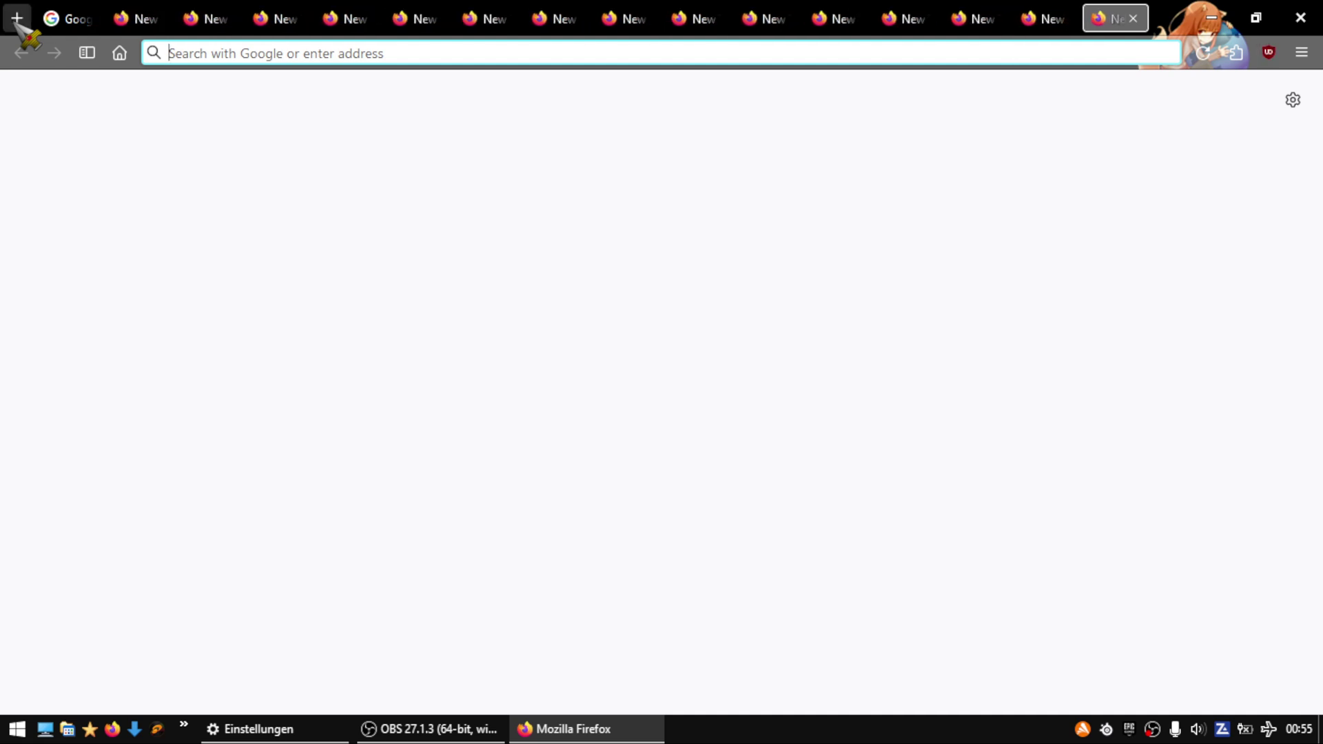
click(16, 18)
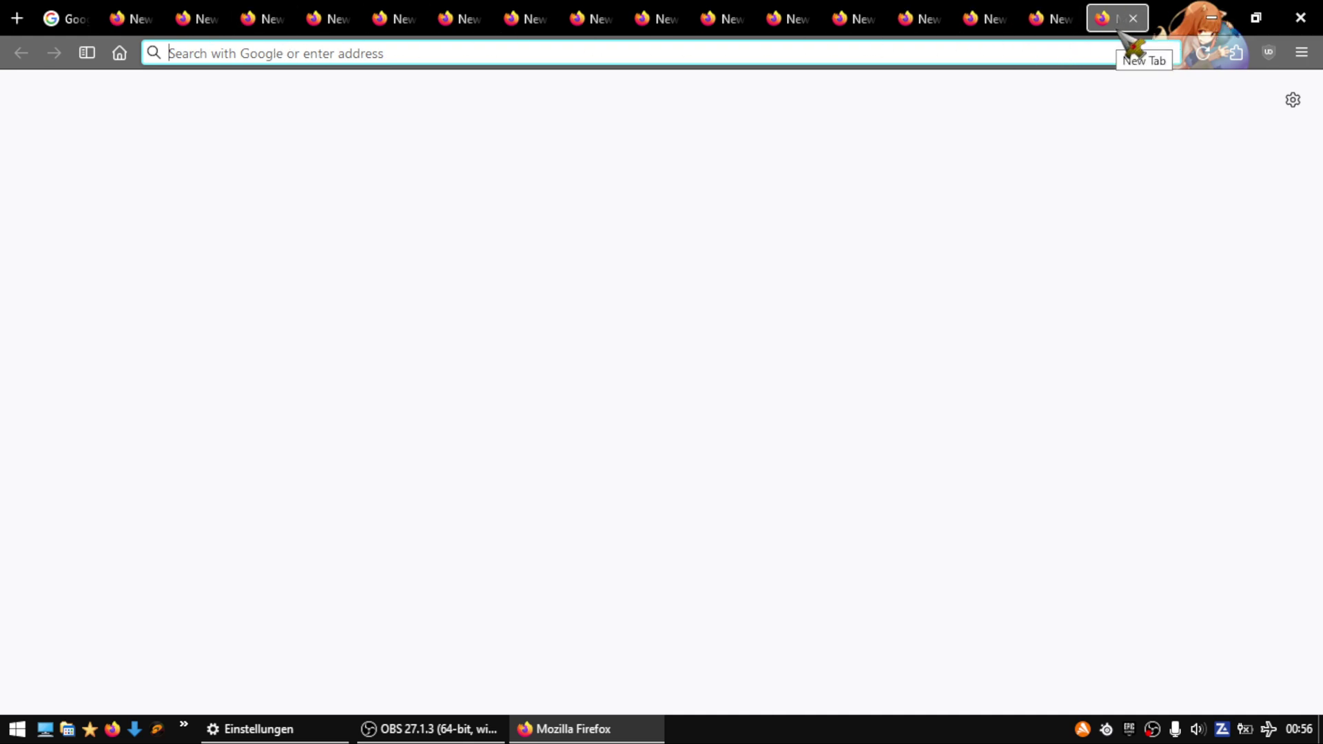
click(16, 18)
click(16, 18)
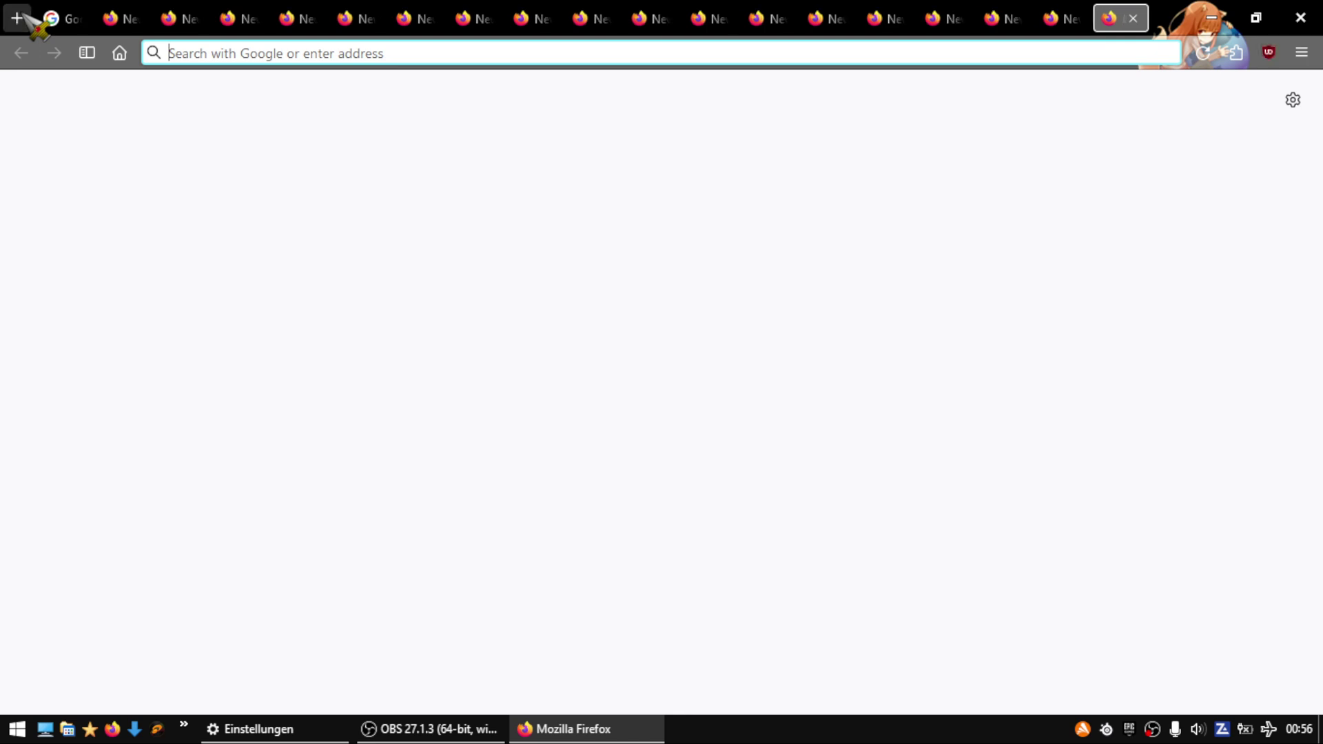
click(17, 18)
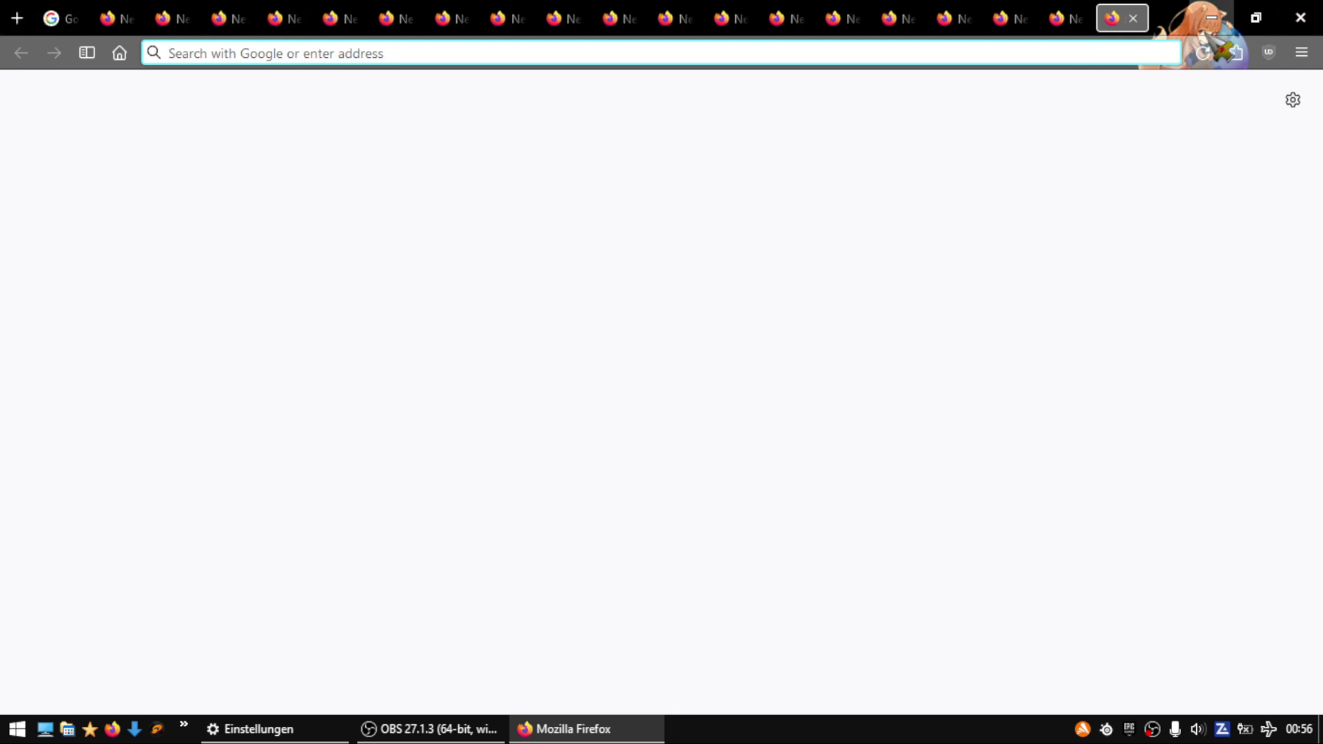
Step: Close the last six tabs one by one
click(1134, 18)
click(1134, 19)
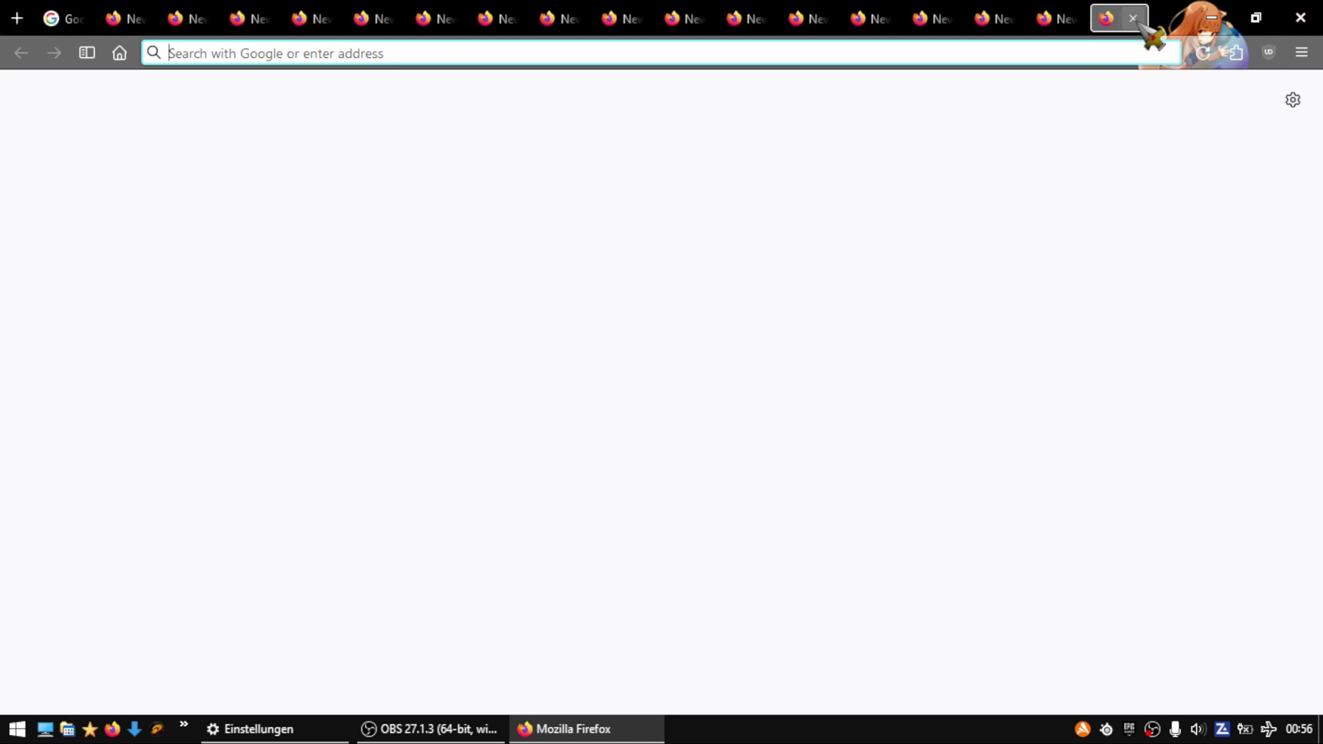
click(1134, 19)
click(1135, 19)
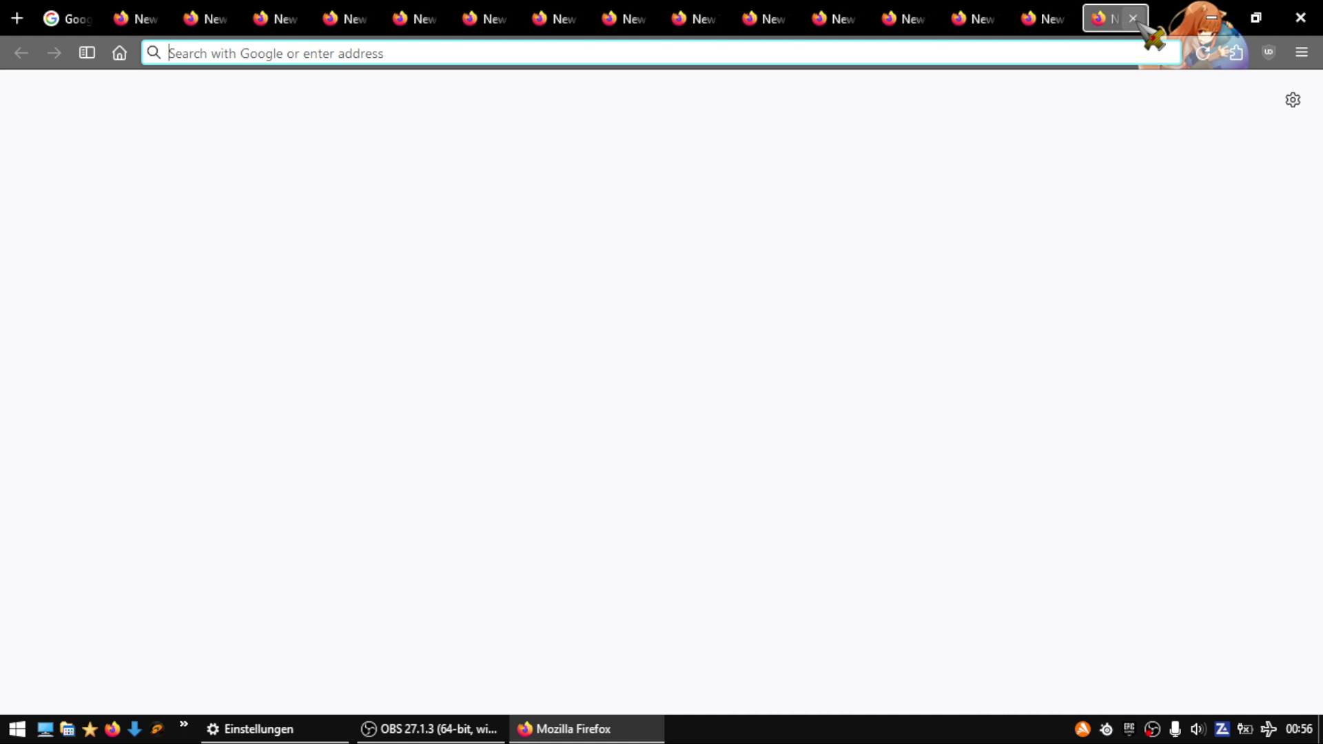
click(1134, 19)
click(1134, 18)
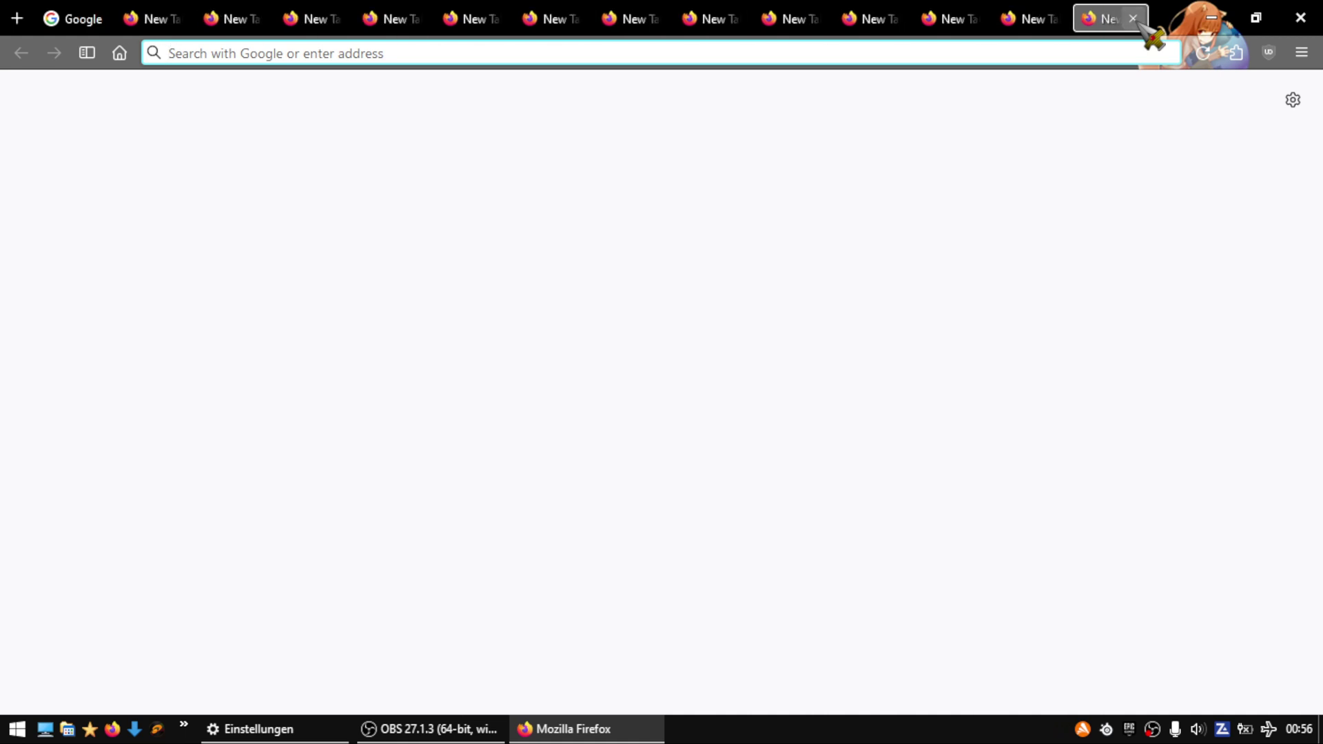